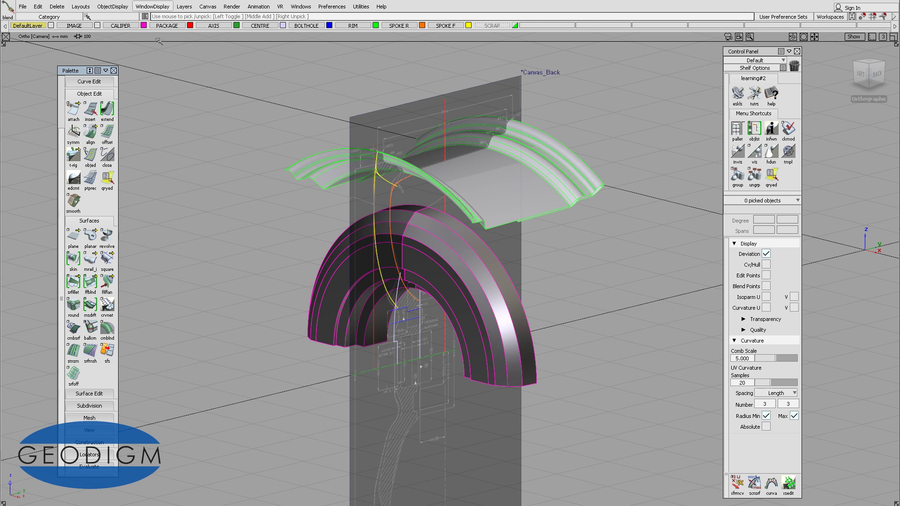
Step: Hide the CALIPER and RIM layers and zoom in on the wheel profile drawing
left_click(144, 26)
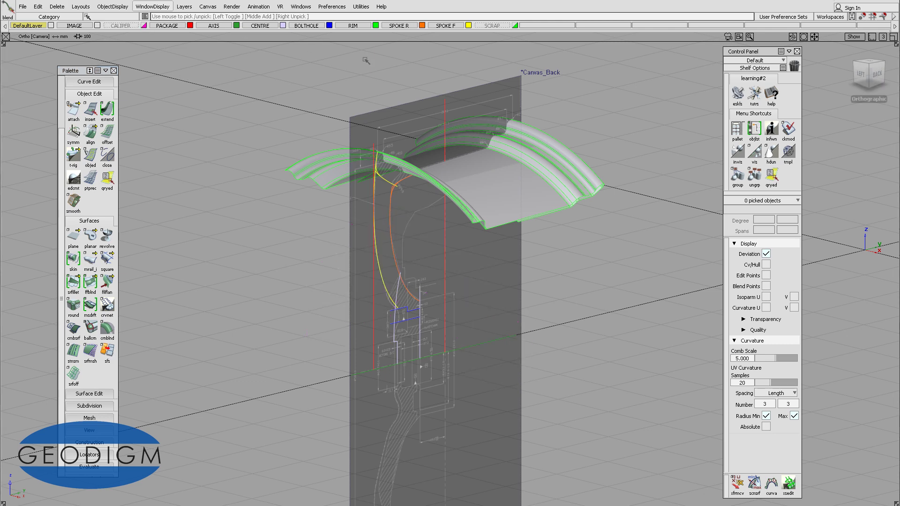
left_click(377, 26)
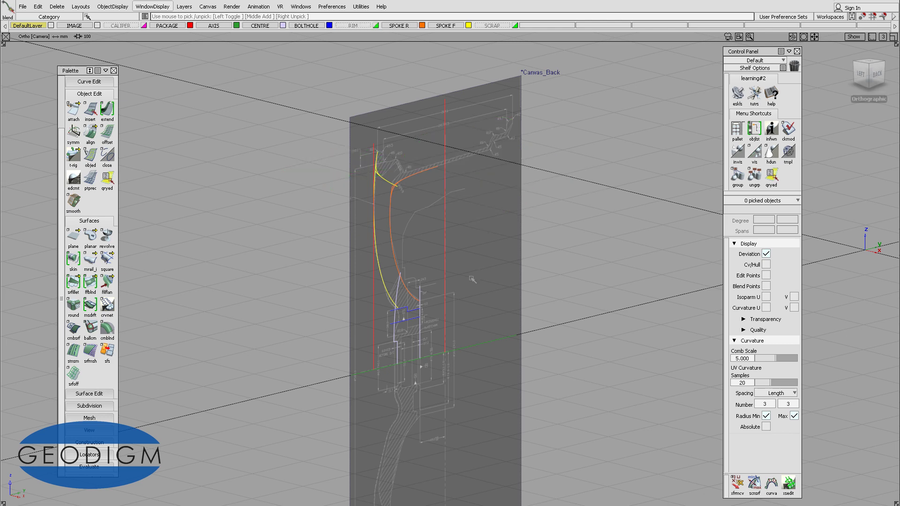
right_click_drag(328, 85, 368, 85, "alt+shift")
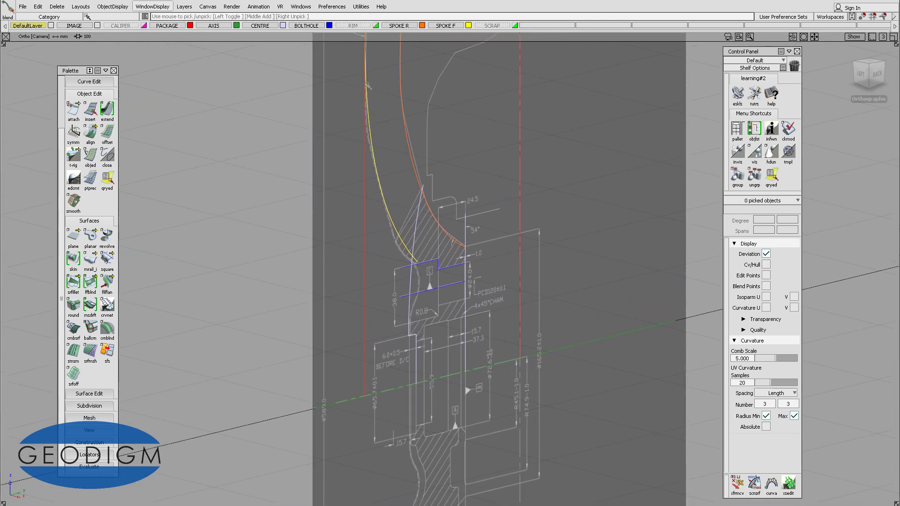
left_click(282, 26)
left_click(283, 26)
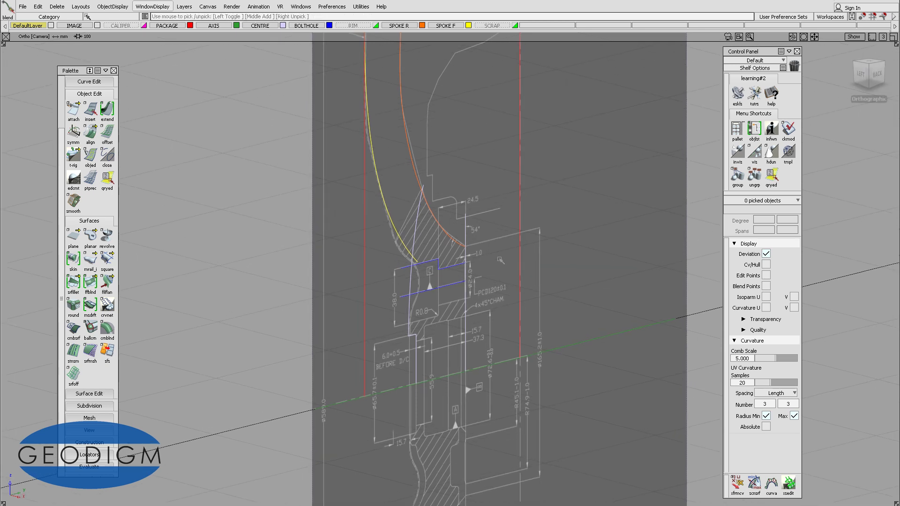
Step: Revolve the picked vertical line through 72 degrees and display its control vertices and hull
left_click_drag(499, 259, 524, 271, "ctrl+shift")
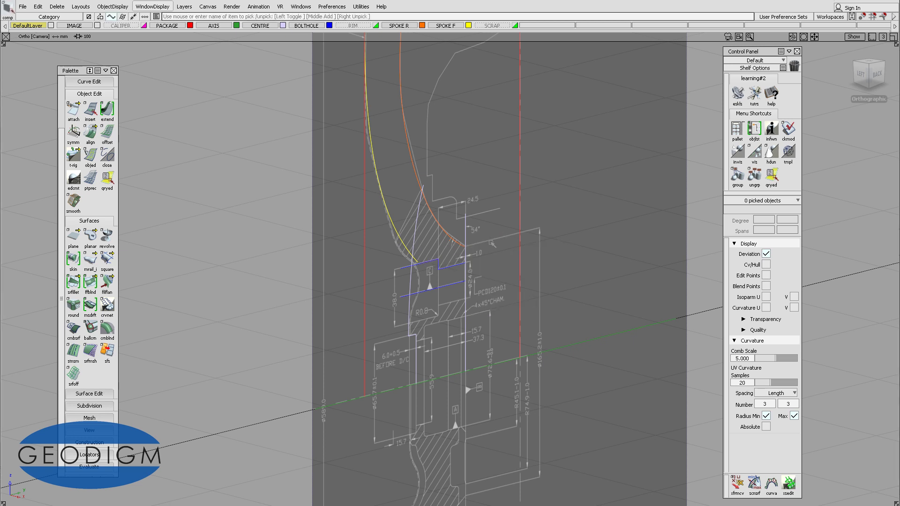
left_click(466, 233)
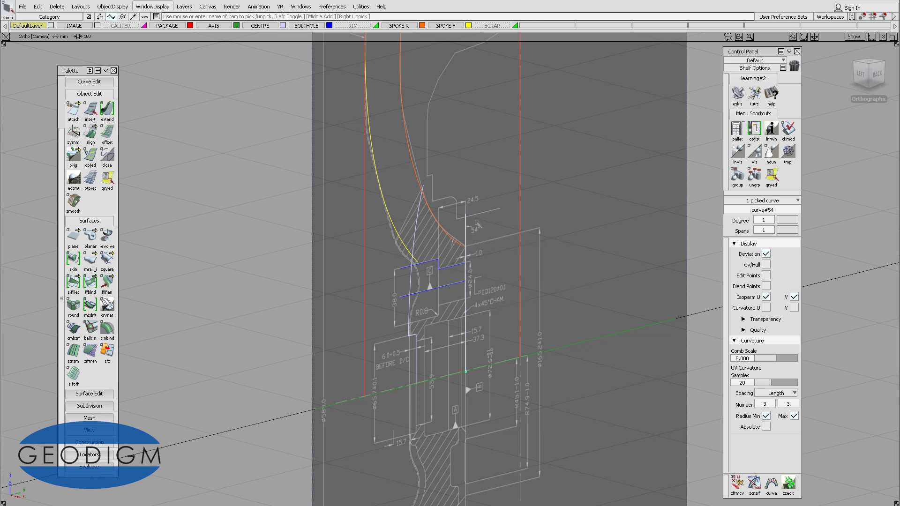
middle_click_drag(566, 335, 543, 308, "alt+shift")
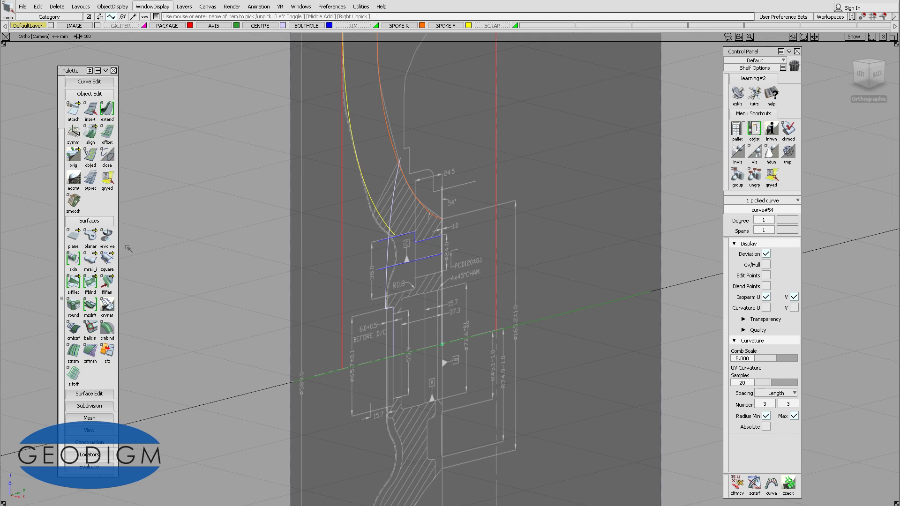
left_click(110, 239)
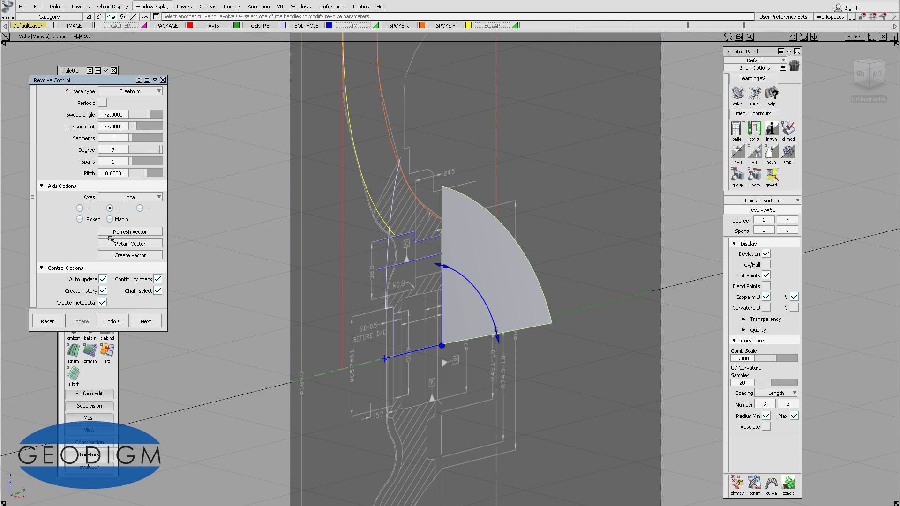
left_click(766, 265)
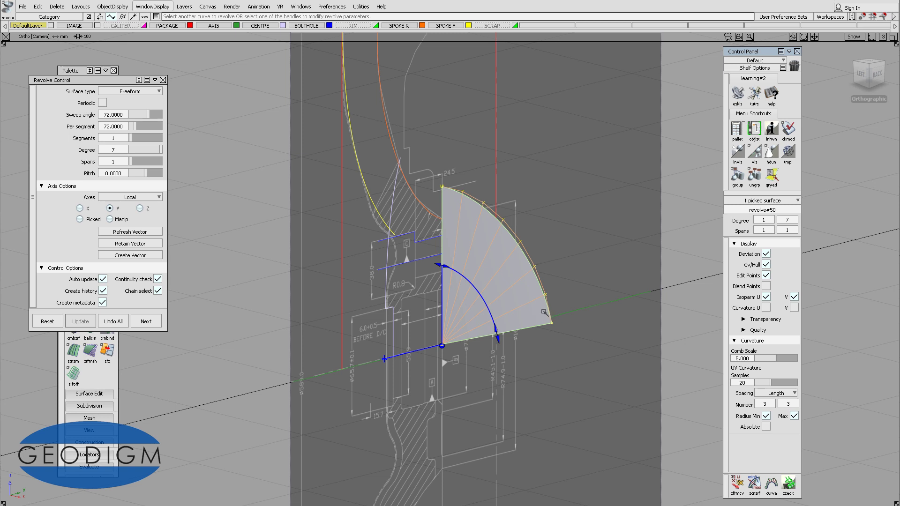
Step: Undo the trial revolve and place a degree-1 flat plane at the hub centre
left_click(120, 322)
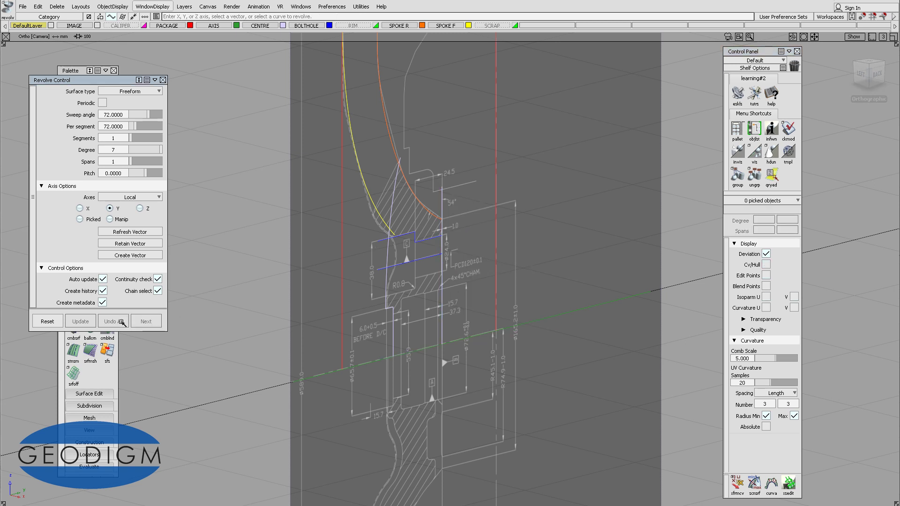
left_click(163, 80)
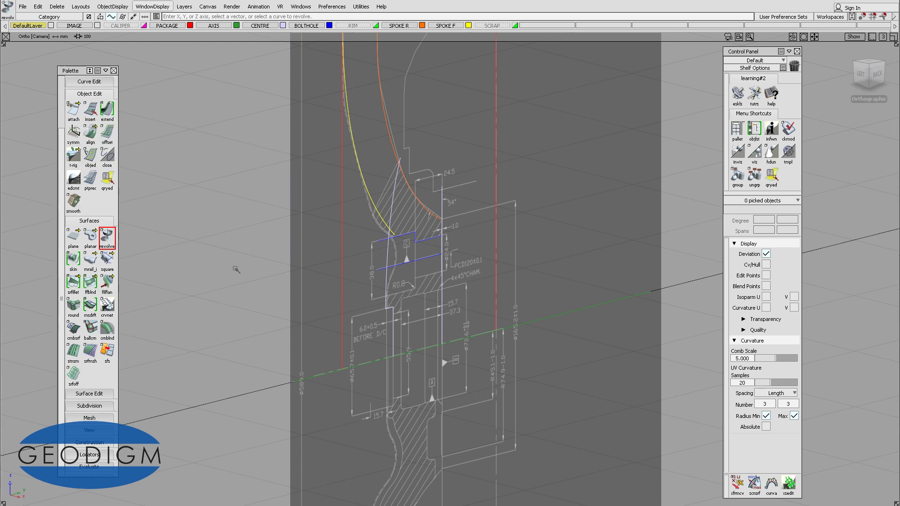
left_click(73, 236)
double_click(73, 236)
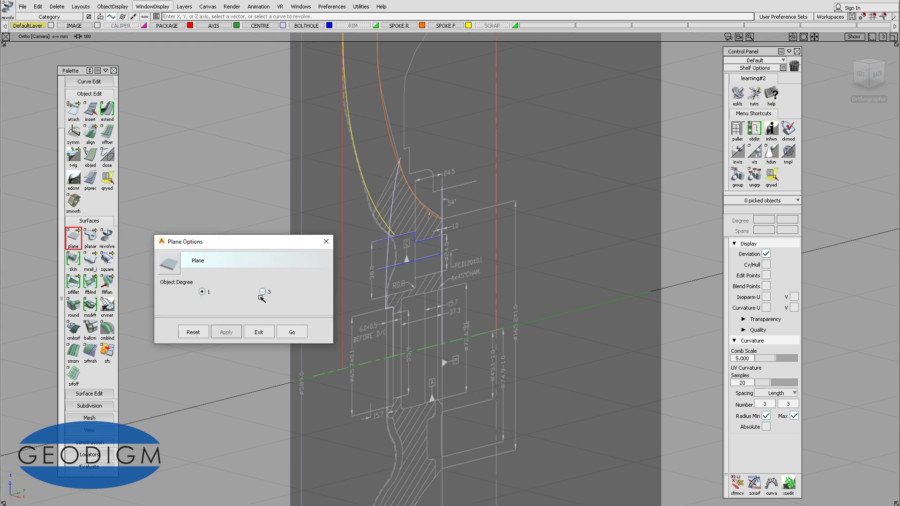
left_click(292, 332)
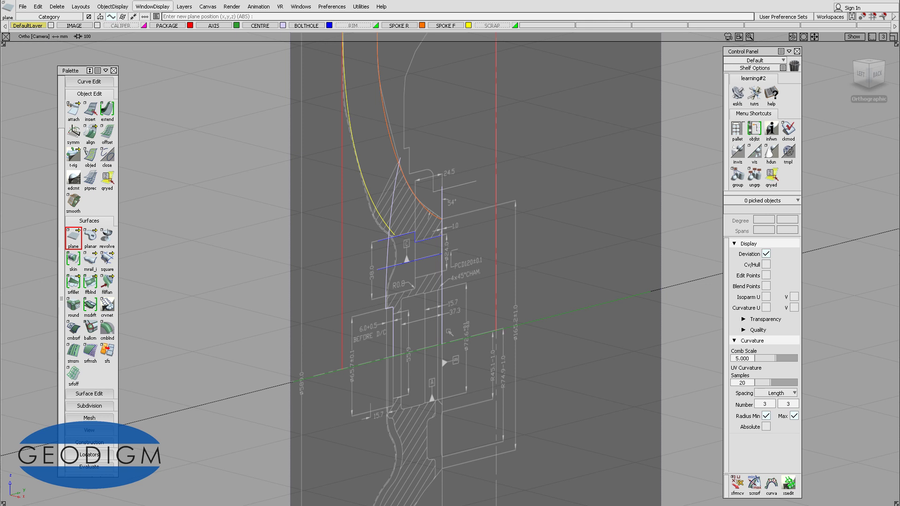
left_click_drag(442, 300, 444, 366)
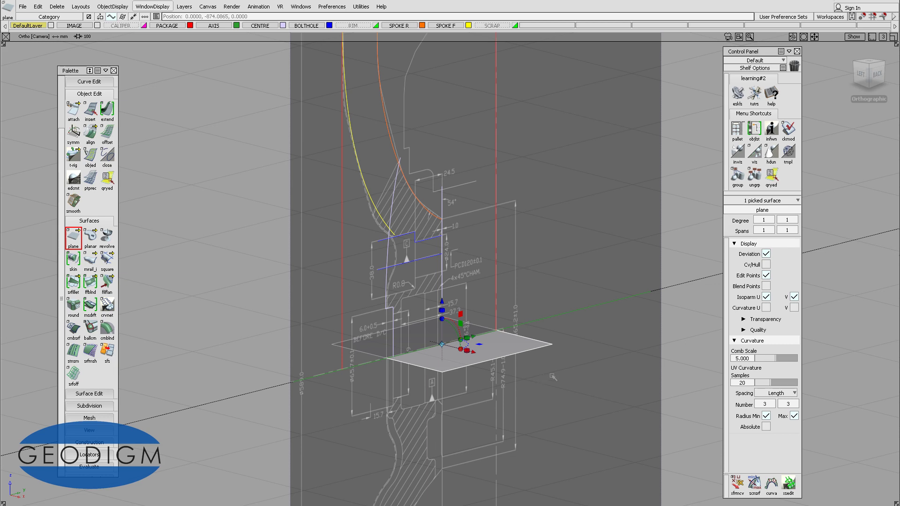
key("shift+alt")
mouse_move(542, 368)
left_mouse_down("alt+shift")
mouse_move(537, 375)
mouse_move(516, 359)
left_mouse_up("alt+shift")
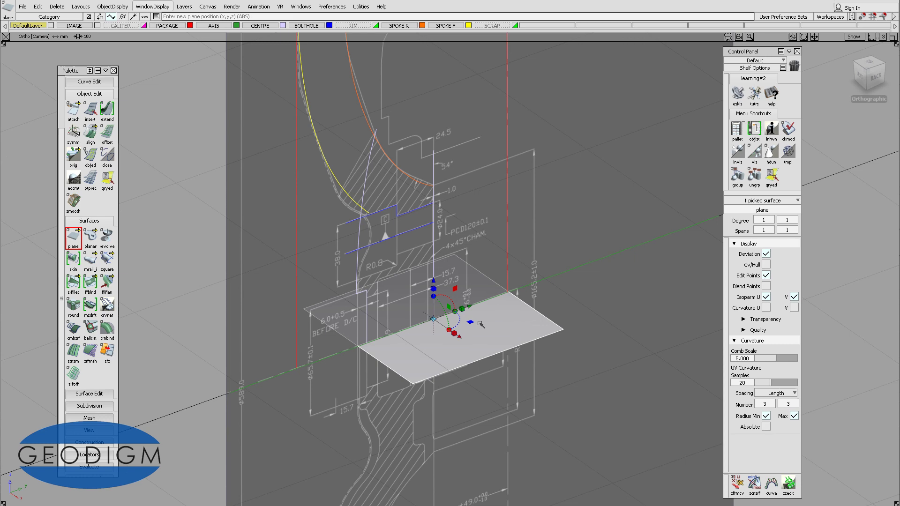
right_click_drag(470, 375, 473, 267, "alt+shift")
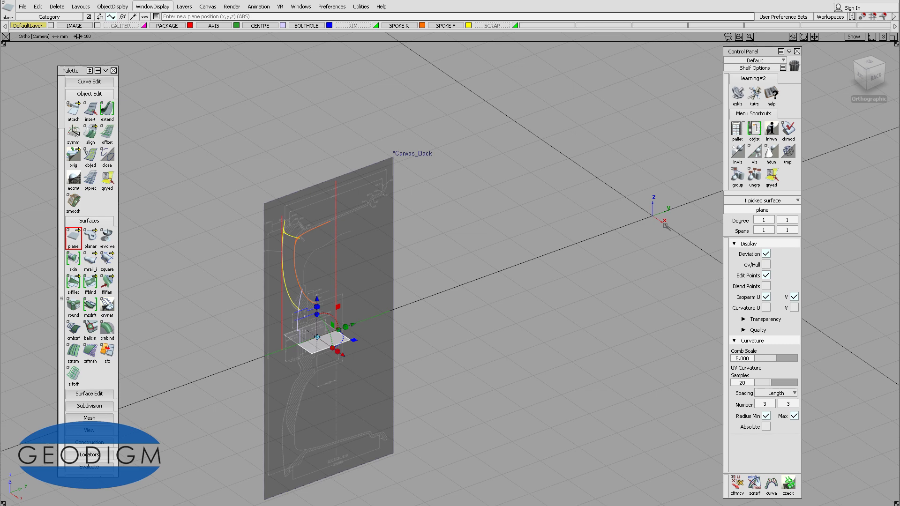
key("shift+alt")
mouse_move(373, 374)
right_mouse_down("alt+shift")
mouse_move(368, 316)
mouse_move(478, 297)
mouse_move(478, 257)
mouse_move(480, 274)
right_mouse_up("alt+shift")
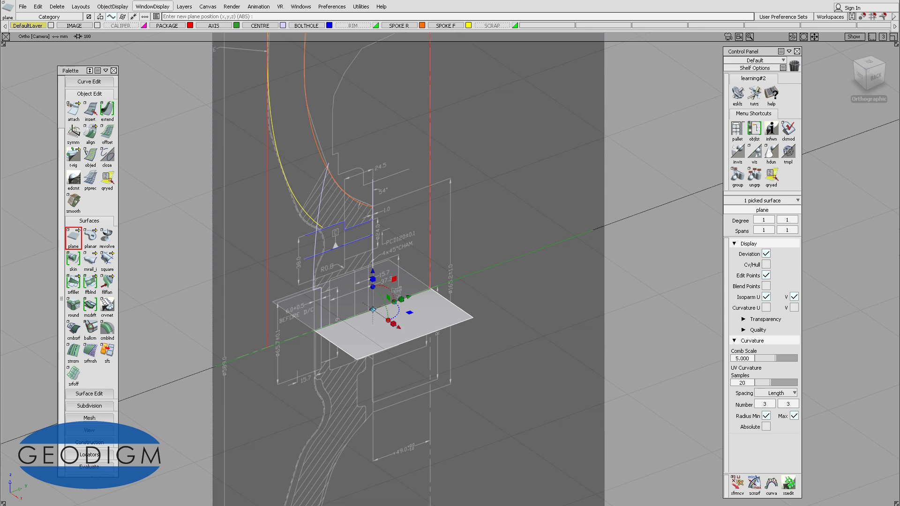
Step: Rotate the plane 90 degrees about its axis so it stands upright
left_click(388, 292)
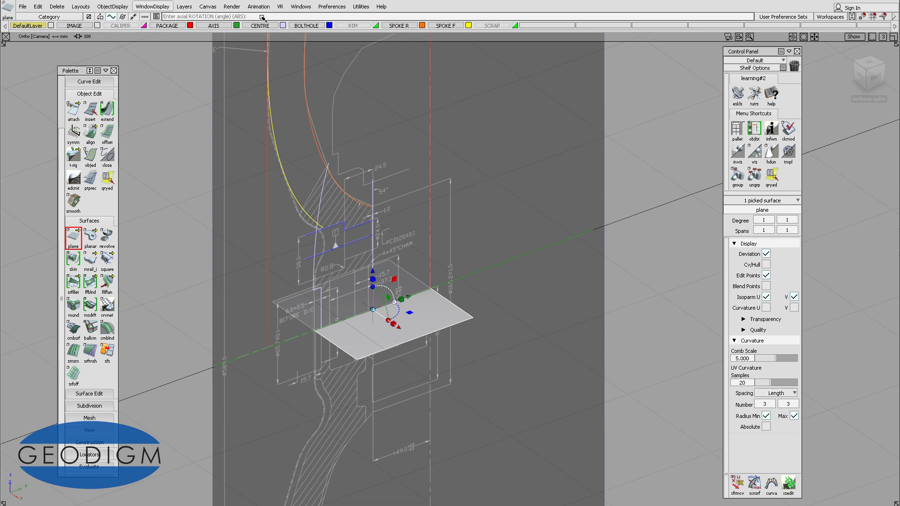
left_click(263, 18)
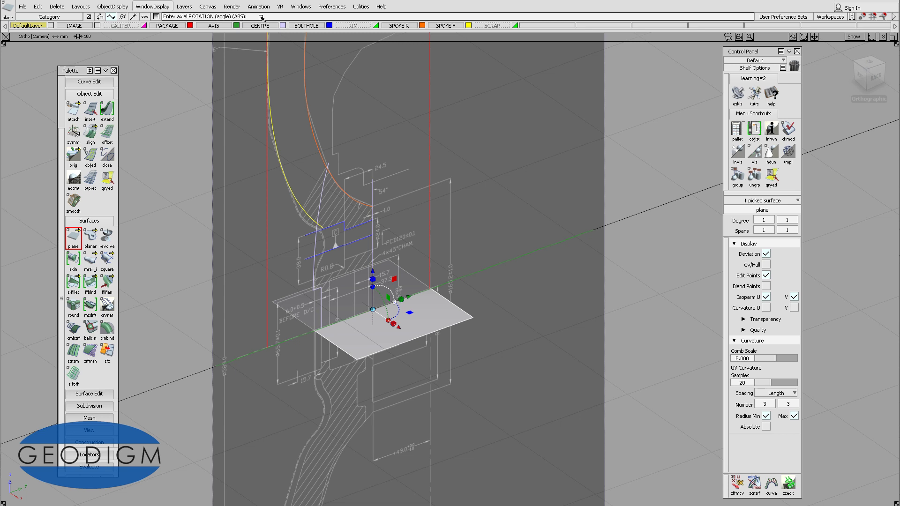
type("90")
key("Return")
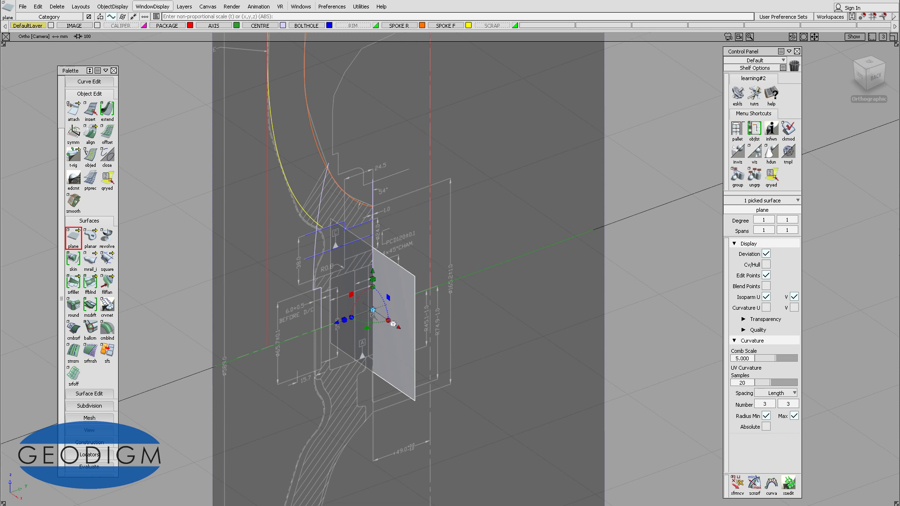
Step: Scale the upright plane uniformly to 184.403 so it spans the hub section
left_click_drag(374, 311, 517, 307)
left_click_drag(867, 75, 871, 77)
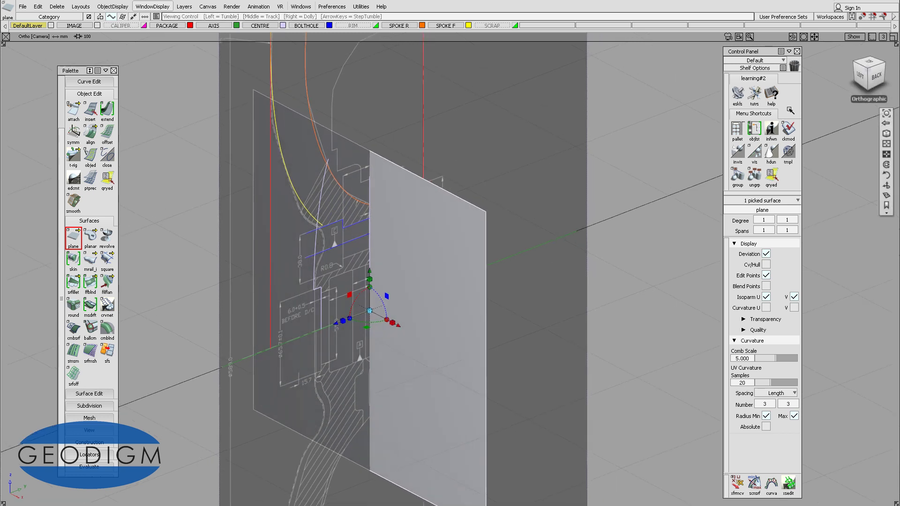
left_click(863, 76)
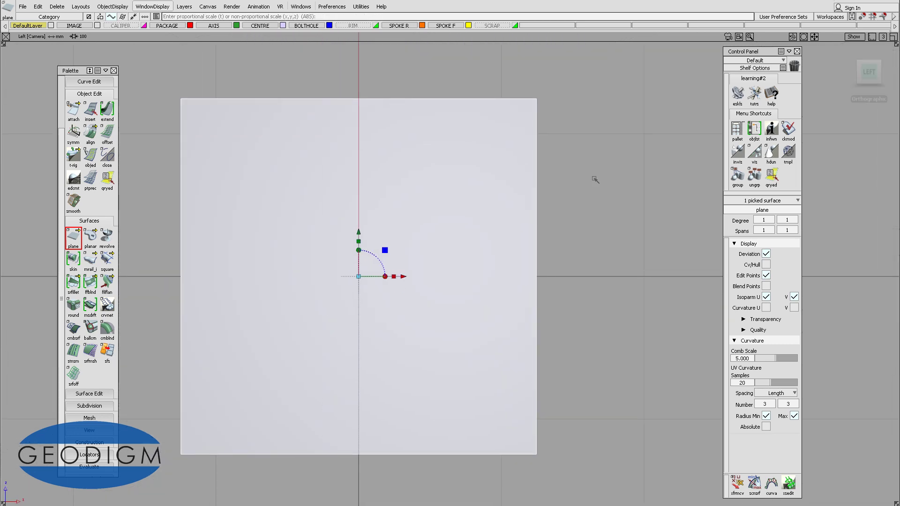
mouse_move(588, 231)
left_mouse_down("alt+shift")
mouse_move(398, 280)
mouse_move(475, 252)
mouse_move(491, 235)
mouse_move(472, 281)
left_mouse_up("alt+shift")
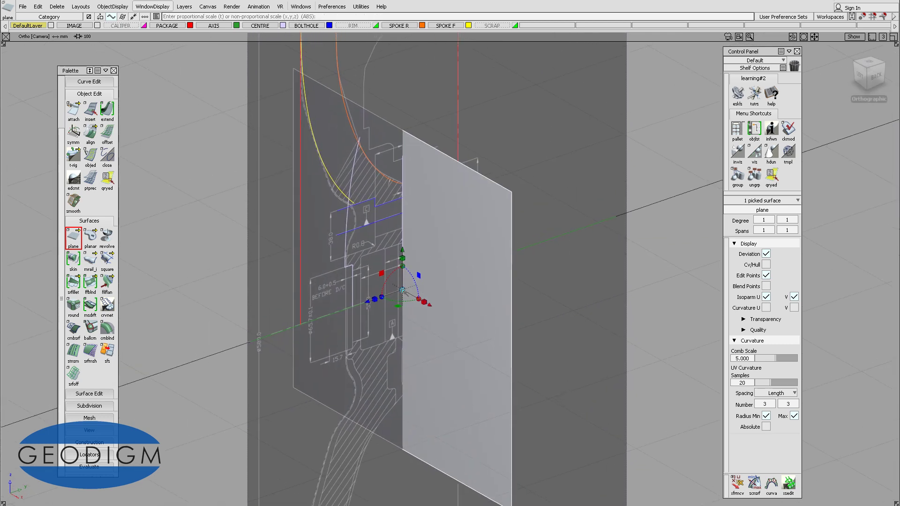
left_click_drag(402, 290, 656, 164)
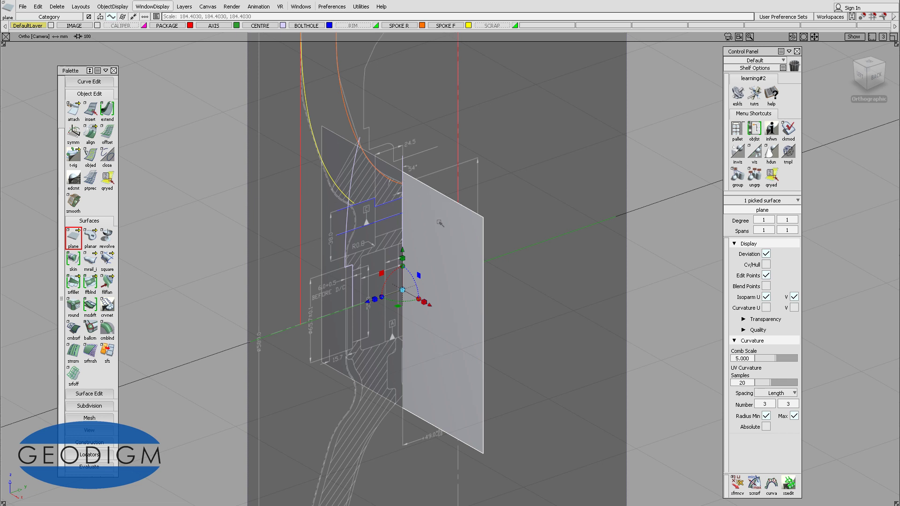
Step: Deselect the first plane and pick the vertical line curve at the hub
left_click(563, 199)
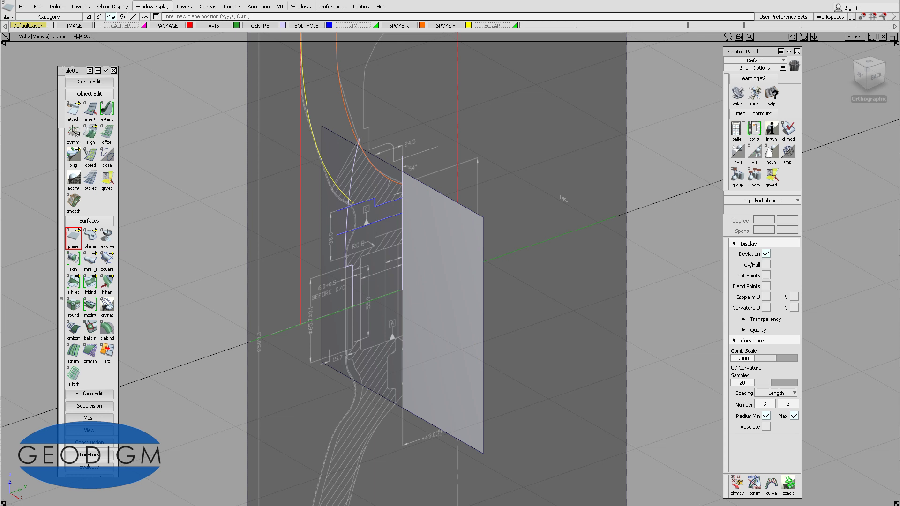
middle_click_drag(539, 203, 553, 205, "alt+shift")
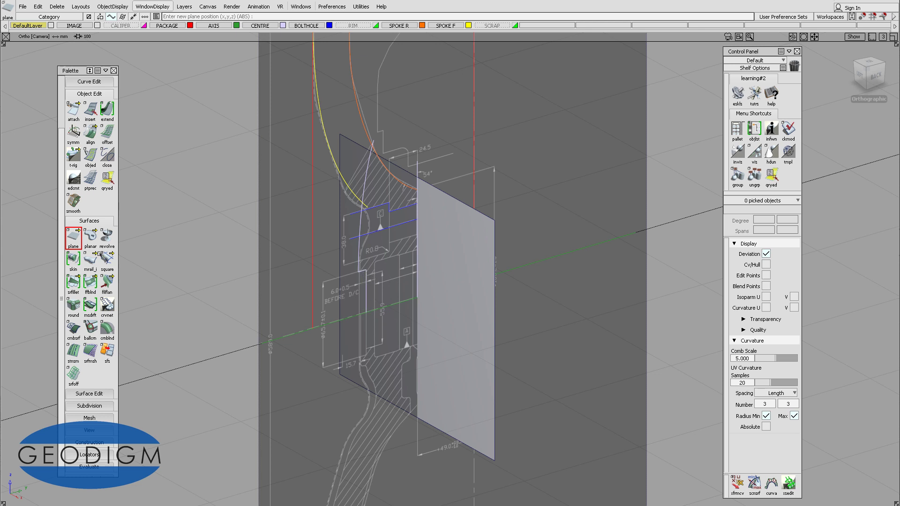
double_click(72, 240)
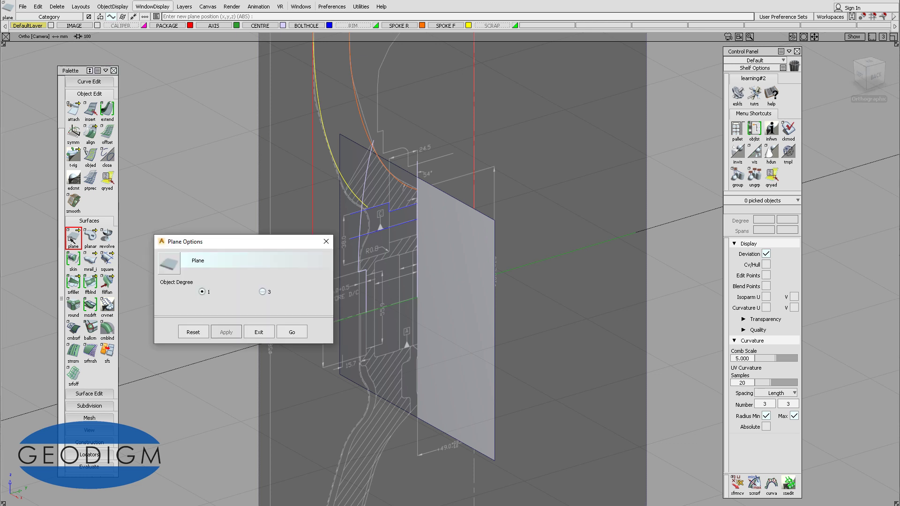
left_click(261, 331)
right_click_drag(209, 266, 244, 288, "ctrl+shift")
left_click(366, 293)
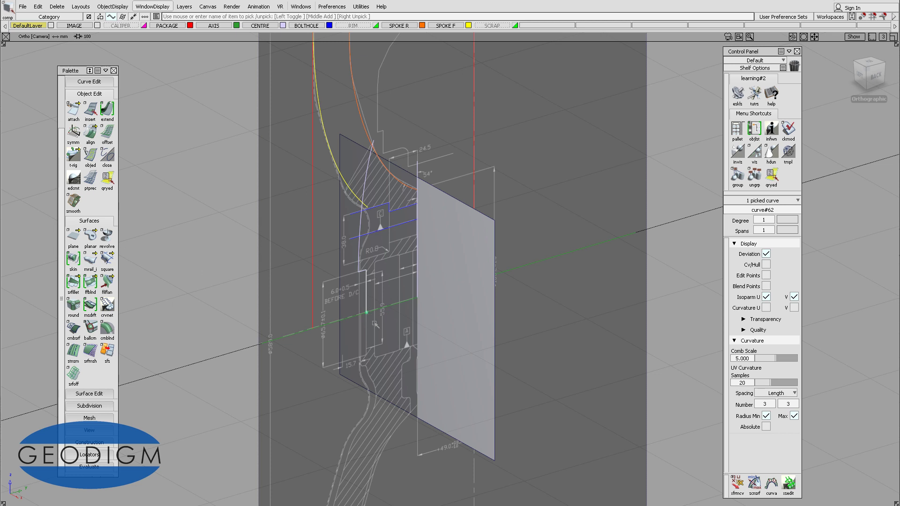
middle_click_drag(401, 311, 437, 311, "alt+shift")
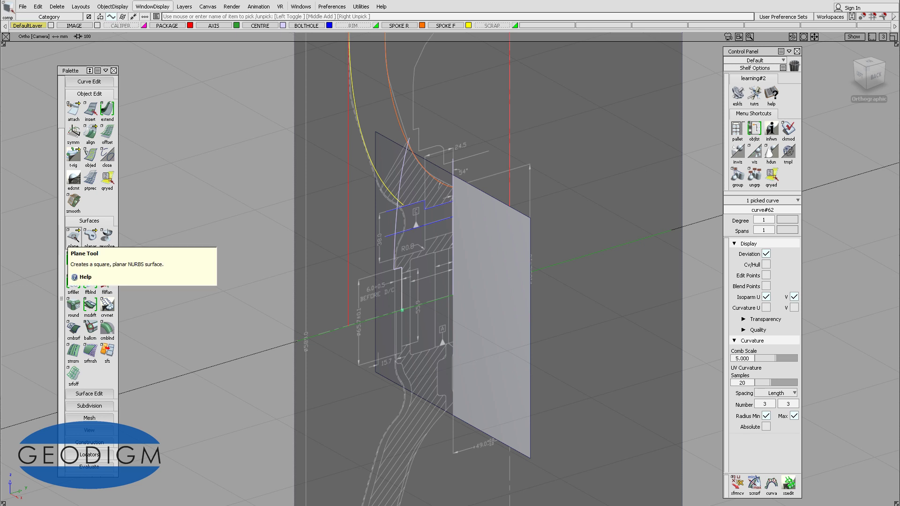
Step: Place a second plane at the hub centre and turn it 90 degrees upright
double_click(73, 237)
left_click(293, 330)
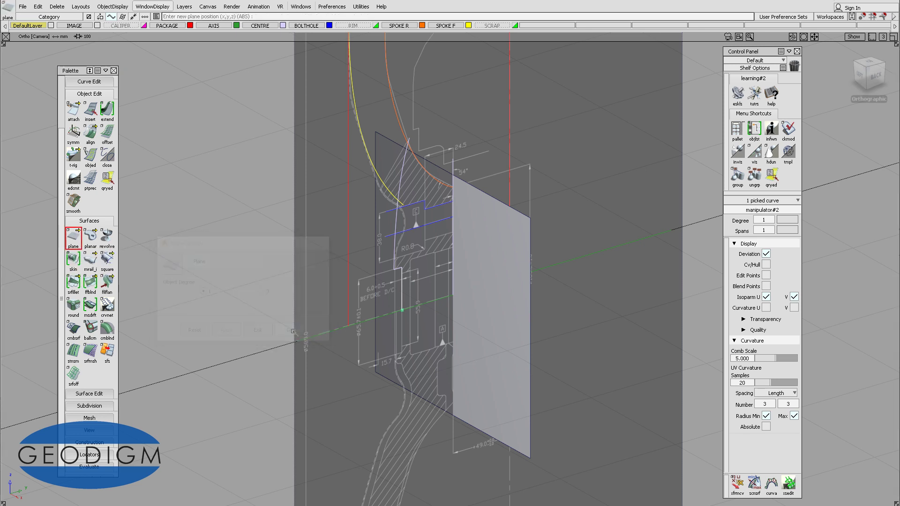
left_click(402, 310)
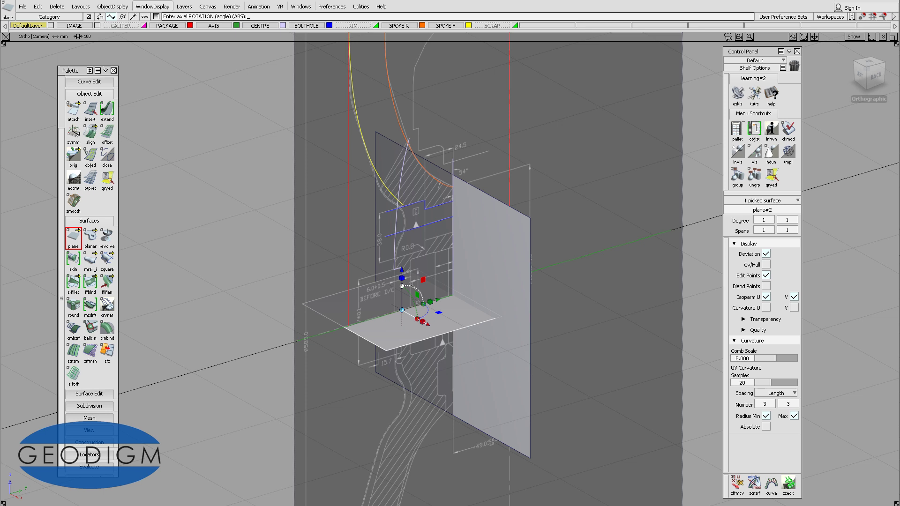
type("90")
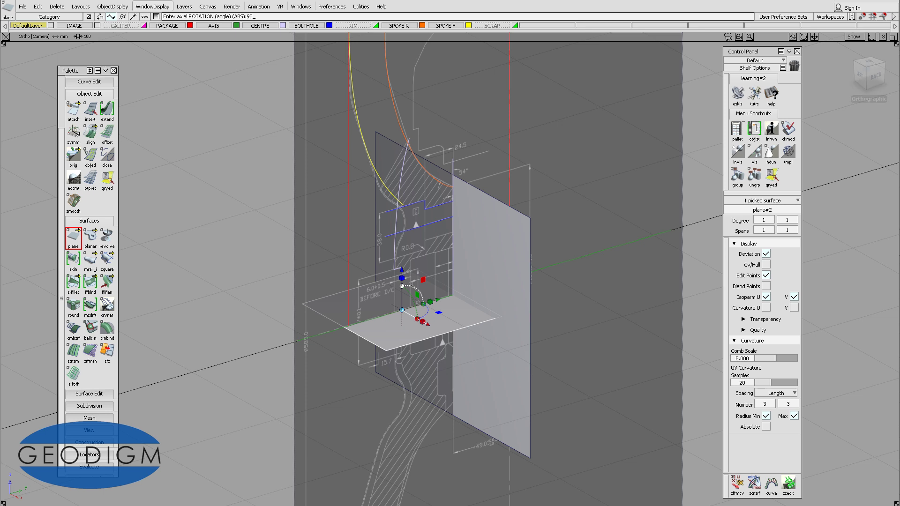
key("Return")
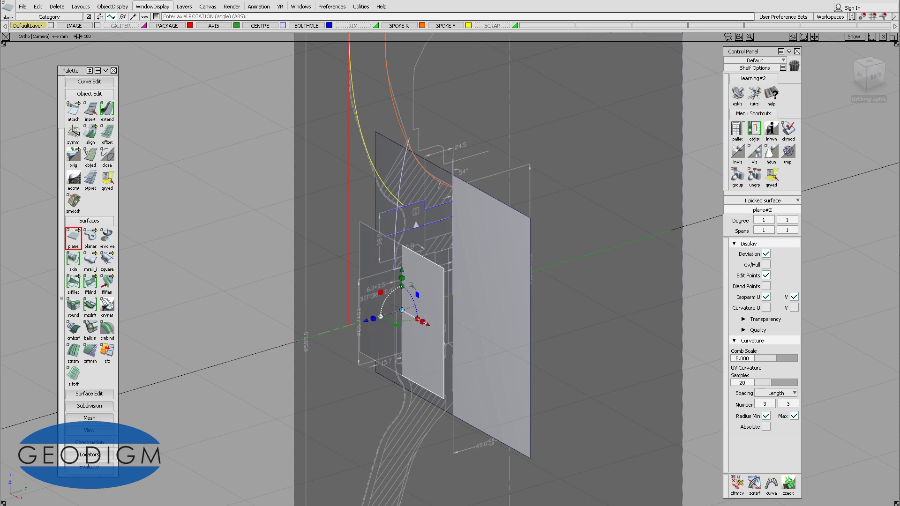
Step: Shrink the new plane uniformly to about 78% (71.0996), then deselect it
left_click_drag(433, 284, 450, 275, "alt+shift")
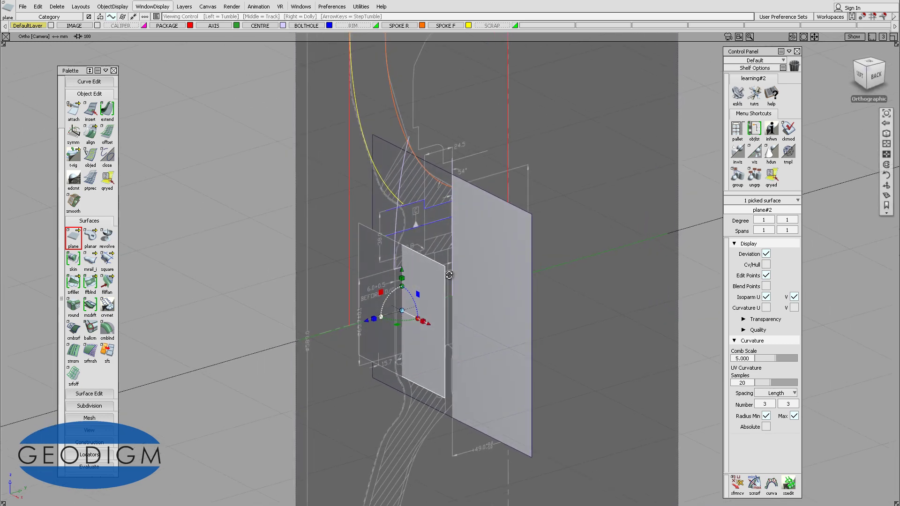
left_click(424, 321)
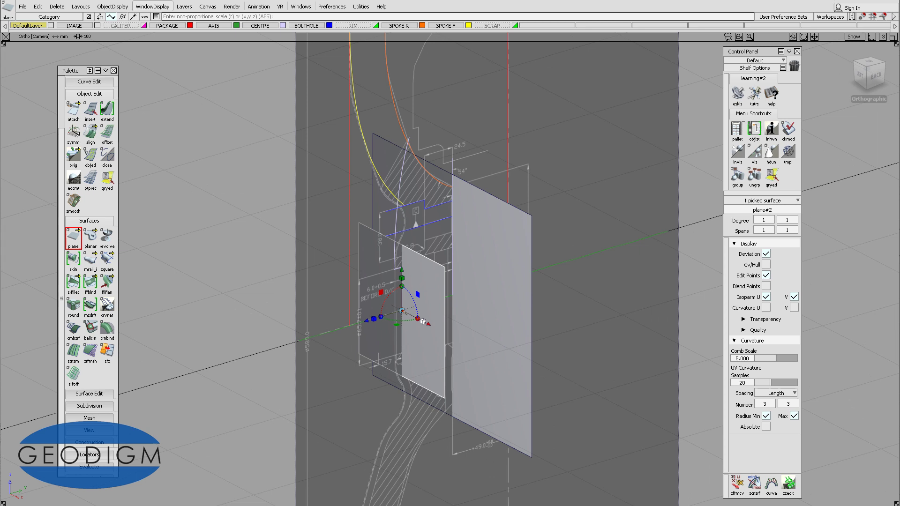
left_click(402, 310)
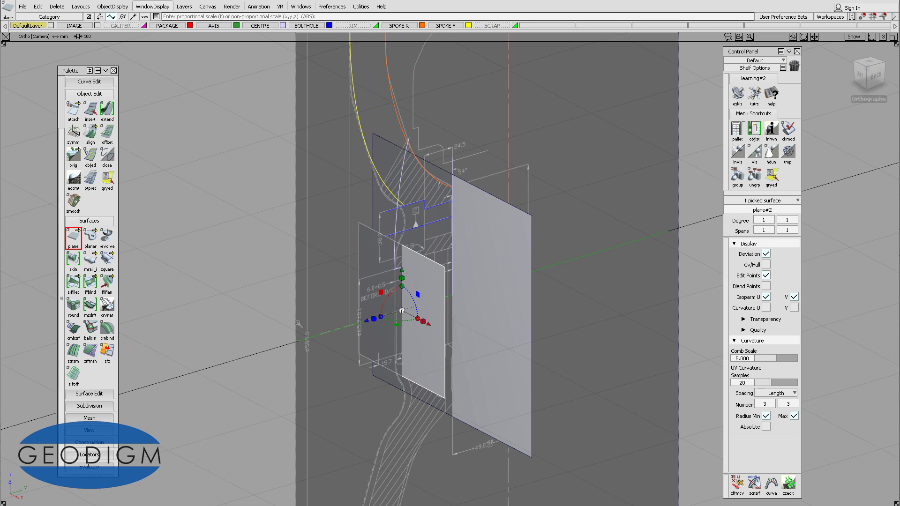
left_click_drag(256, 278, 251, 290)
right_click_drag(427, 293, 330, 268, "alt+shift")
middle_click_drag(410, 276, 479, 236, "alt+shift")
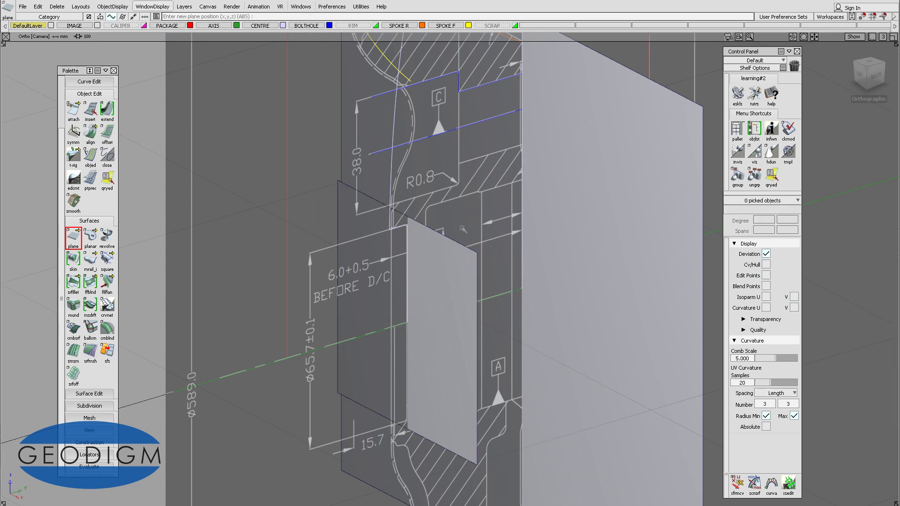
right_click_drag(454, 301, 471, 327, "alt+shift")
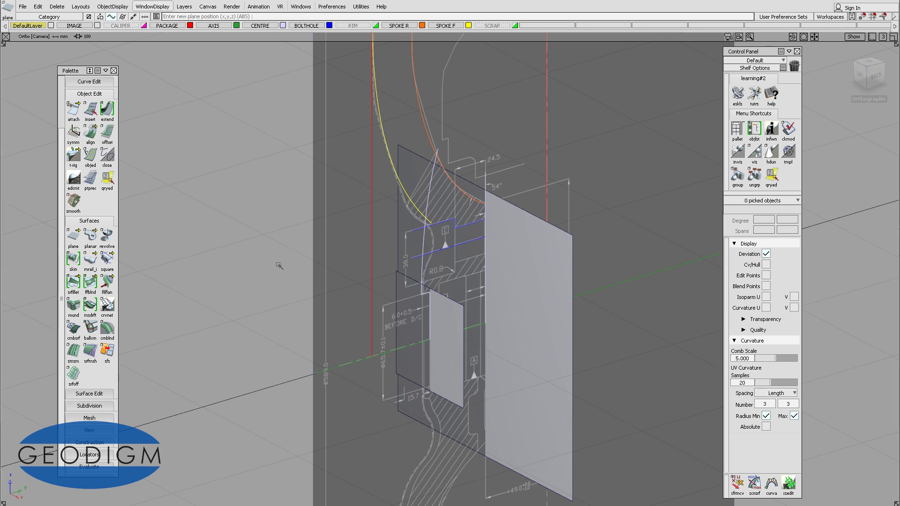
left_click_drag(279, 265, 303, 277, "ctrl+shift")
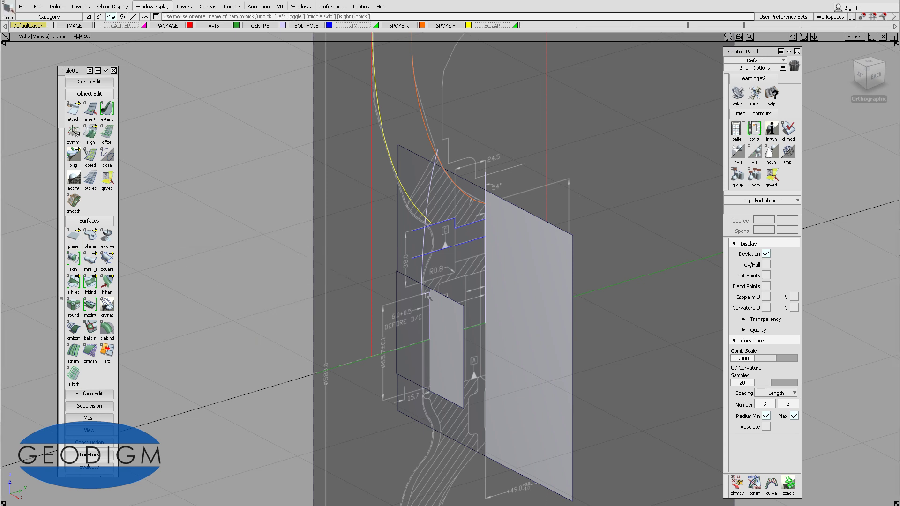
left_click(428, 295)
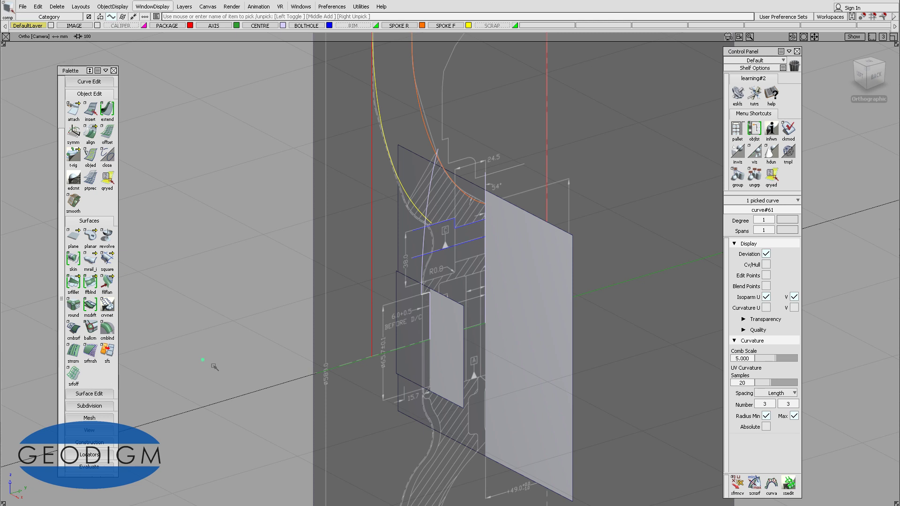
middle_click_drag(272, 333, 293, 324, "ctrl+shift")
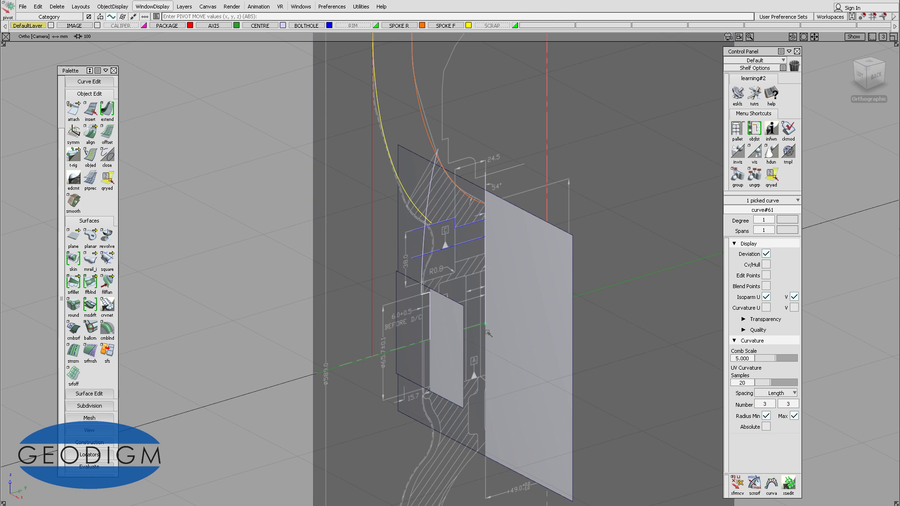
left_click(301, 6)
mouse_move(313, 53)
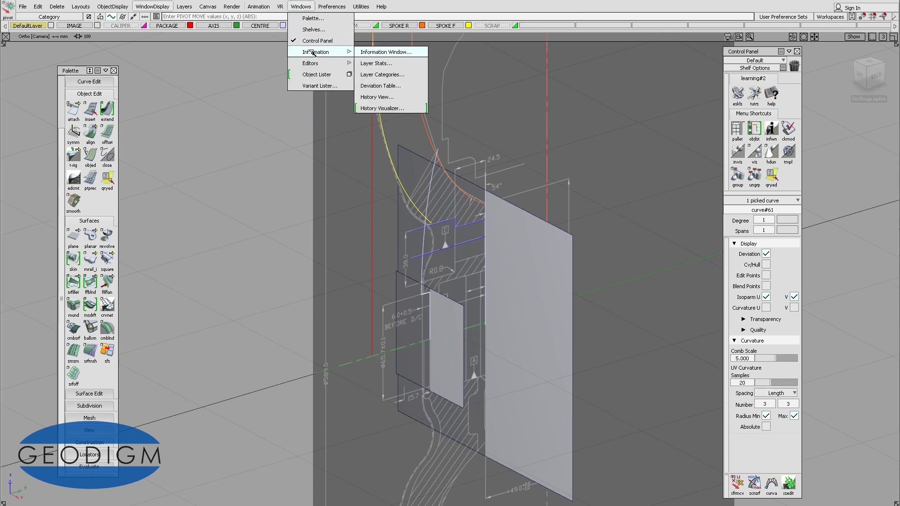
left_click(371, 52)
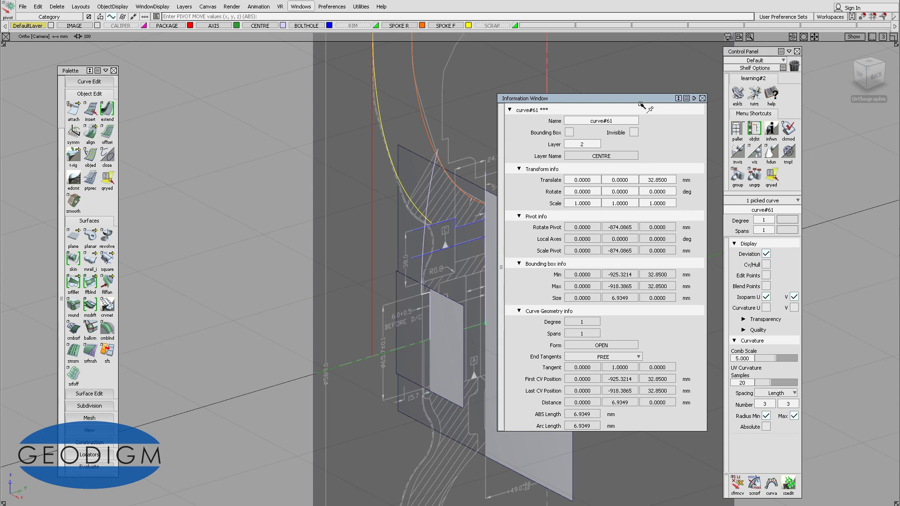
left_click_drag(640, 100, 685, 67)
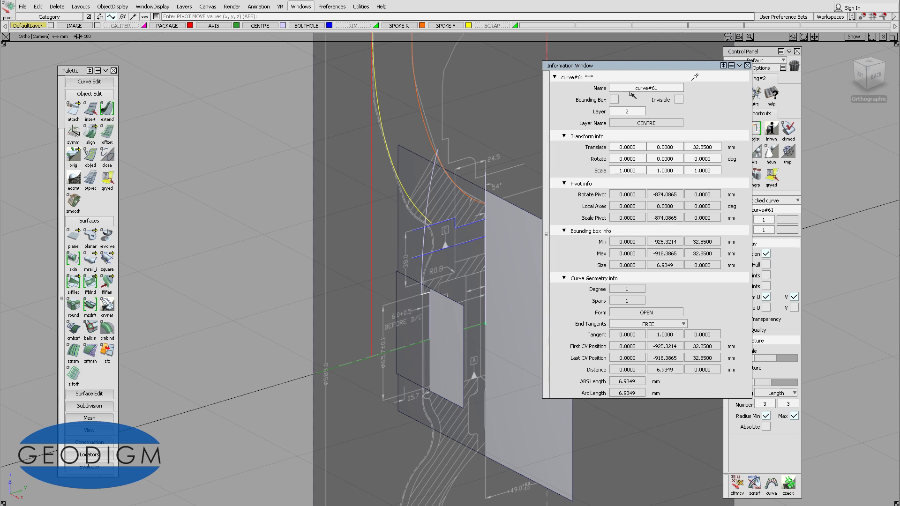
left_click(747, 65)
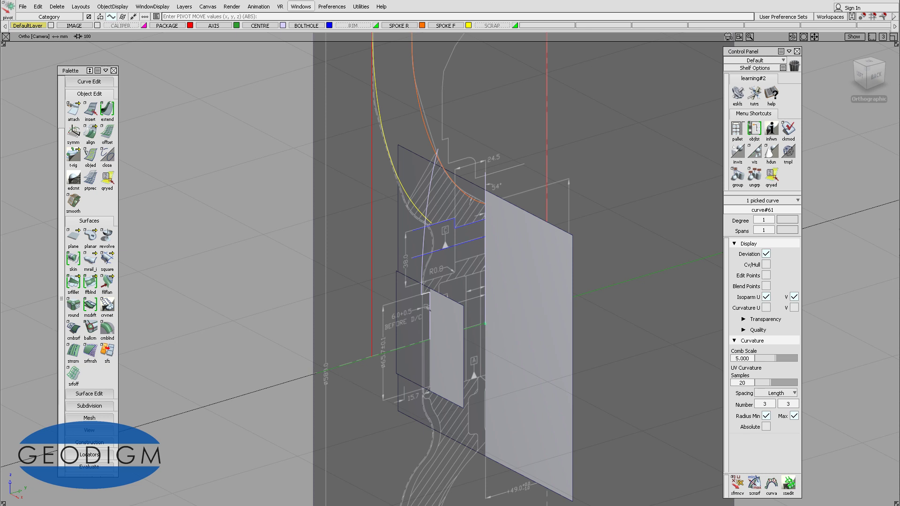
Step: Revolve curve#61 through 72 degrees into a degree-7 surface and accept it
left_click(105, 236)
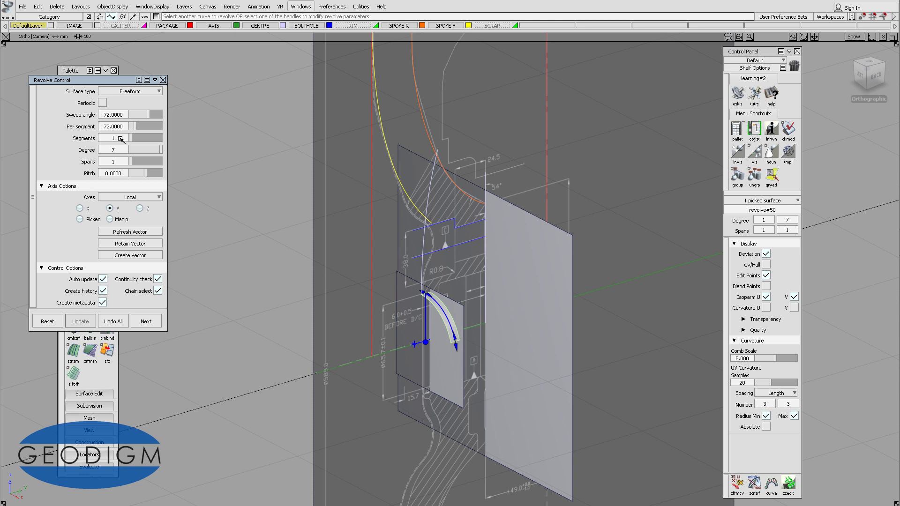
left_click(767, 265)
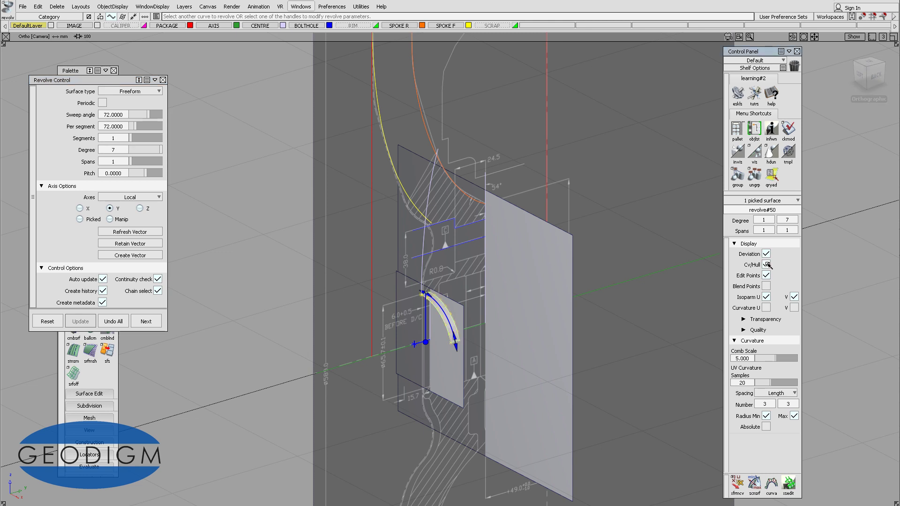
left_click(767, 265)
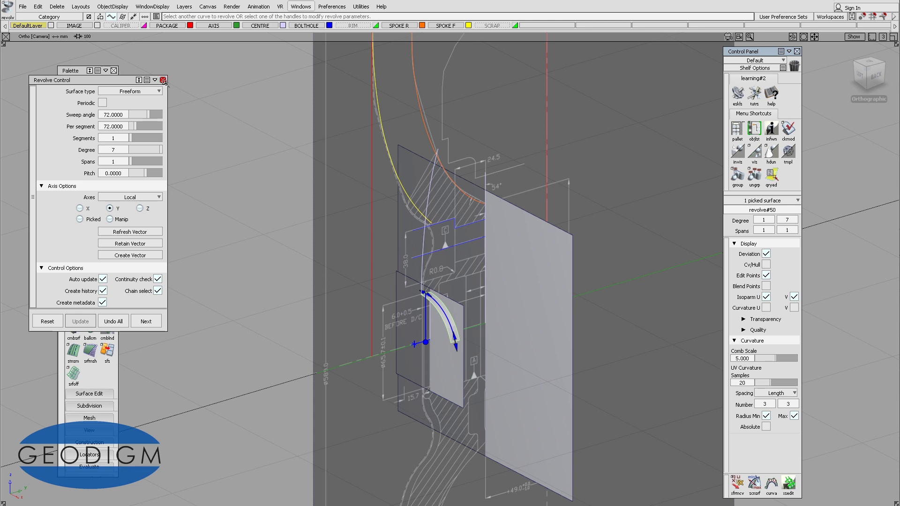
left_click(146, 321)
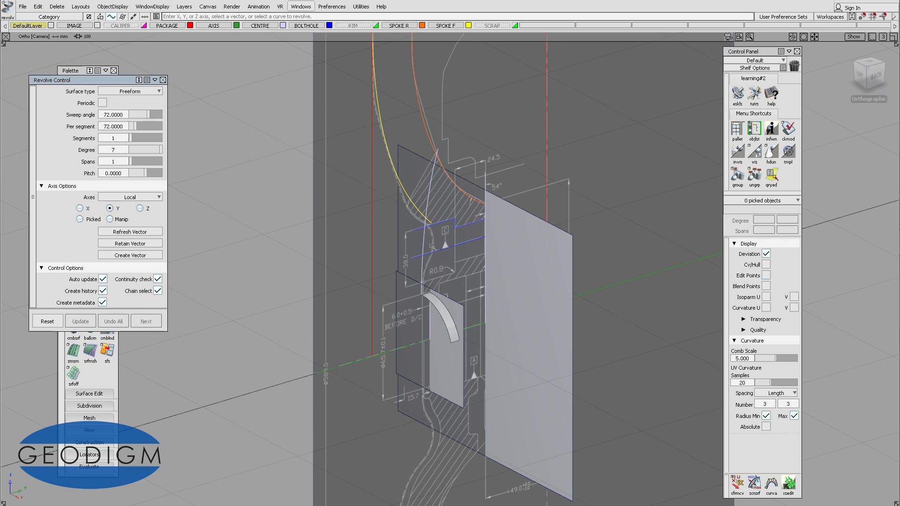
Step: Pick the long white curve#83, snap its pivot onto the hub axis, and revolve it
left_click(163, 80)
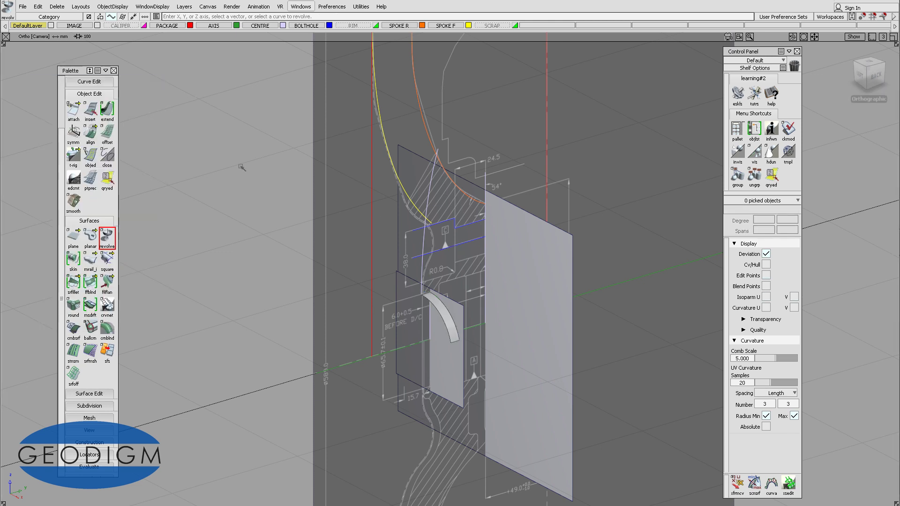
left_click_drag(325, 187, 356, 226, "ctrl+shift")
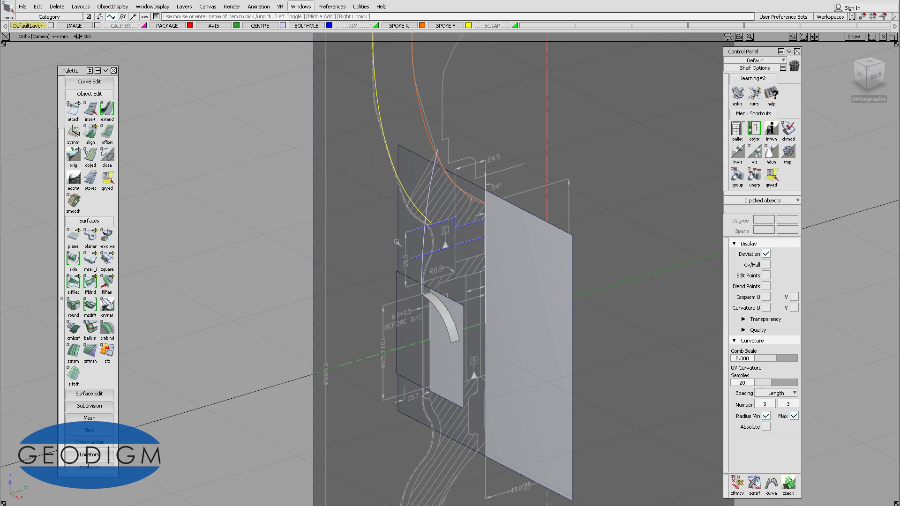
left_click(421, 242)
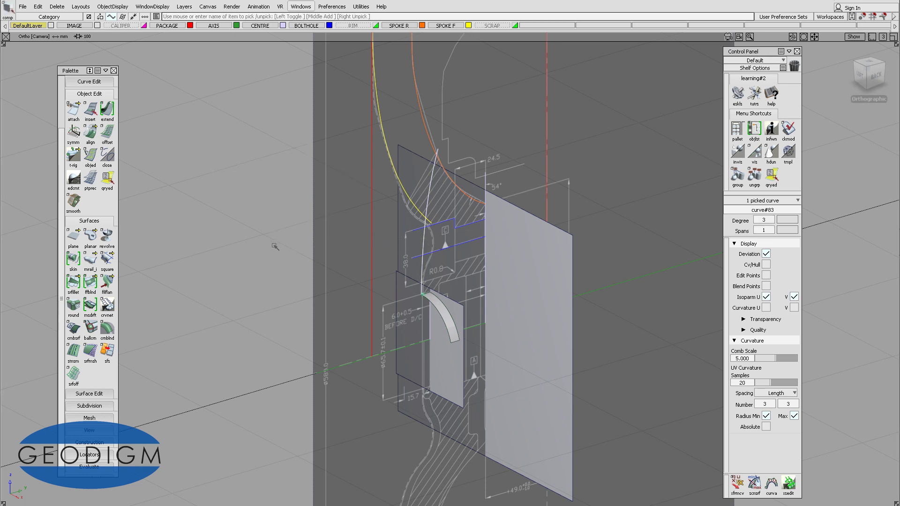
left_click_drag(276, 247, 306, 234, "ctrl+shift")
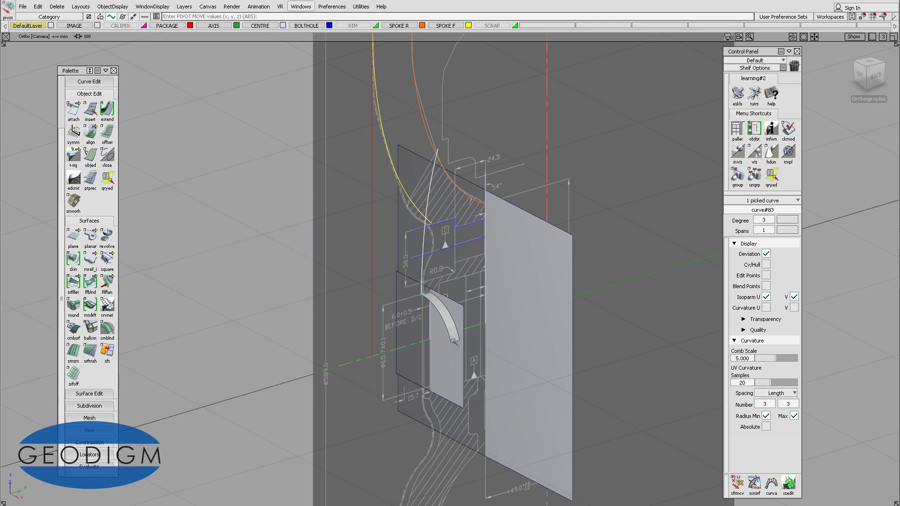
left_click(486, 324)
left_click(107, 236)
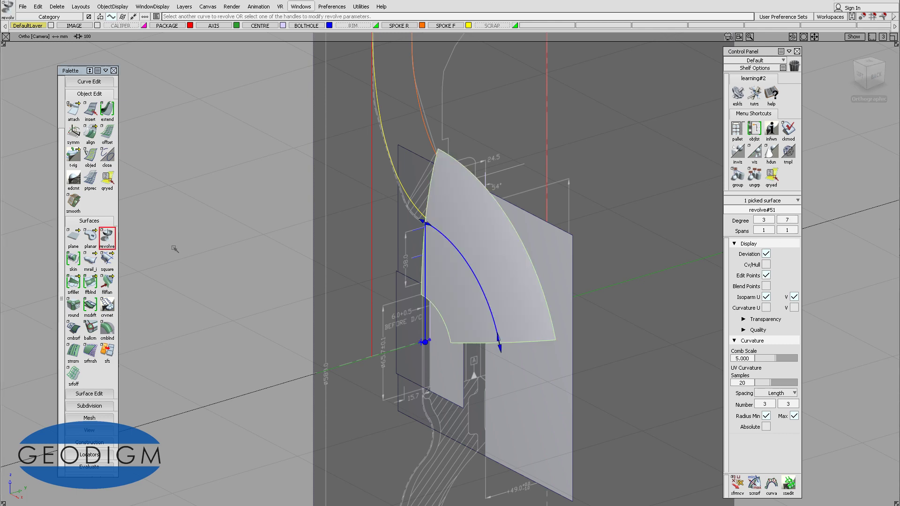
left_click(350, 281)
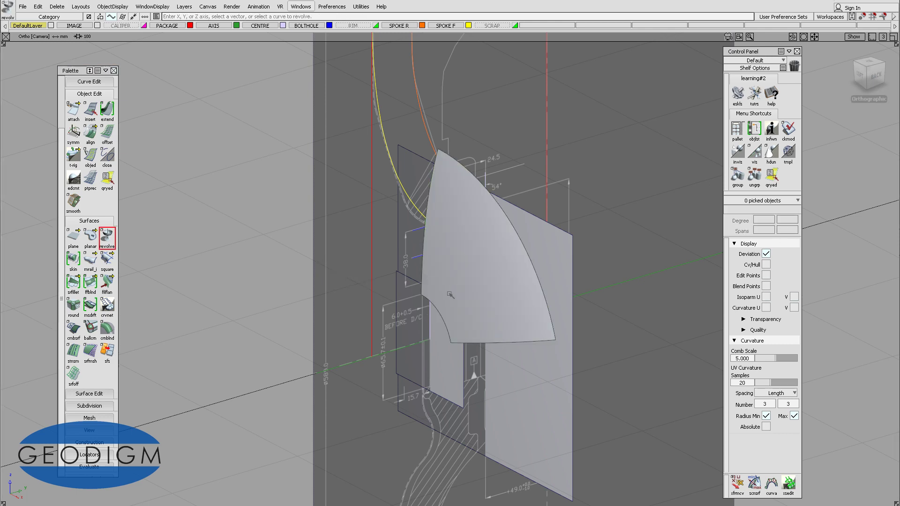
left_click_drag(450, 294, 430, 227, "alt+shift")
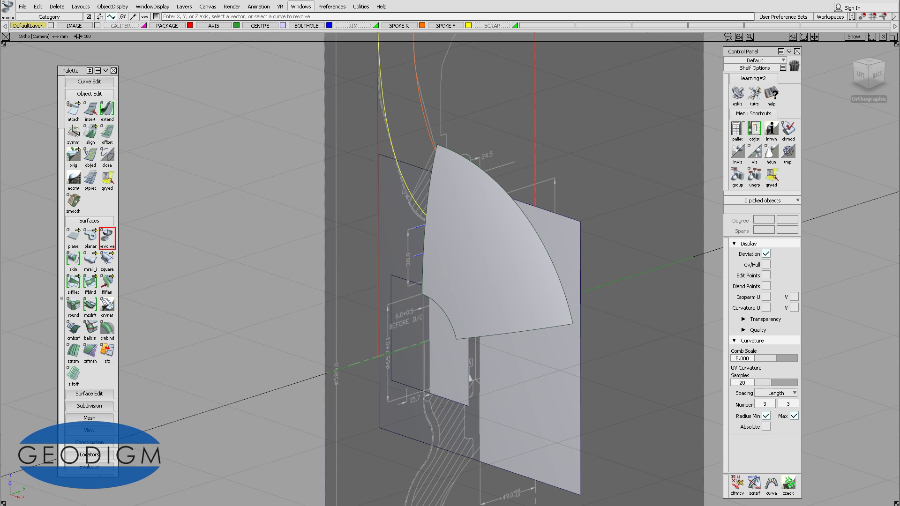
left_click_drag(457, 220, 399, 271, "alt+shift")
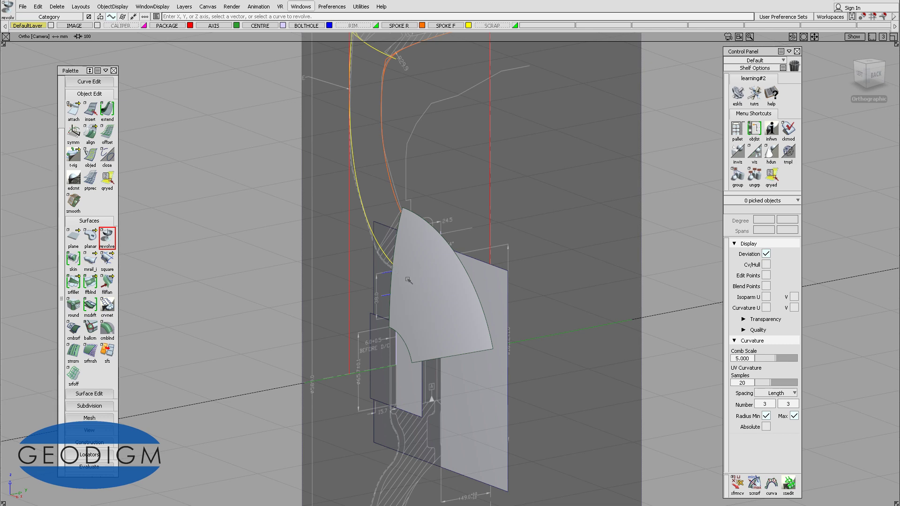
left_click_drag(398, 305, 442, 274, "alt+shift")
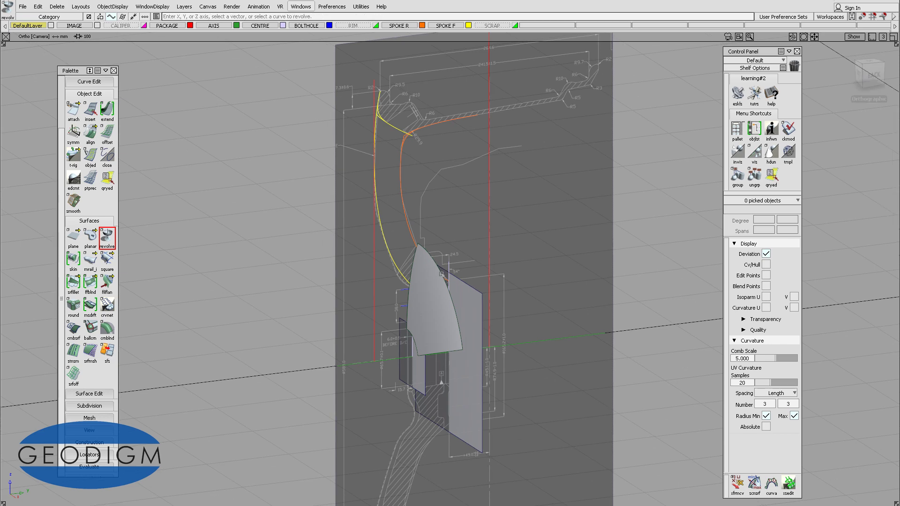